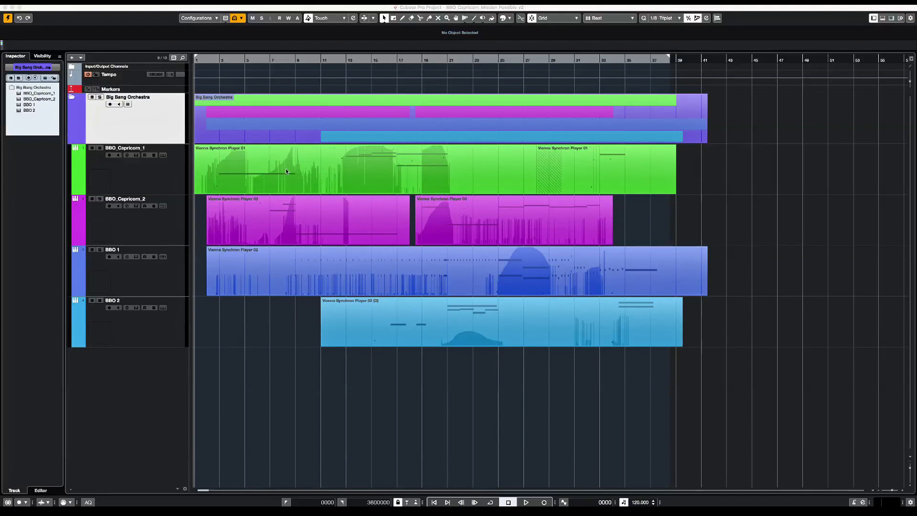
# Select the first MIDI part on the BBO_Capricorn_1 track and open that track's Synchron Player instrument
pyautogui.click(244, 173)
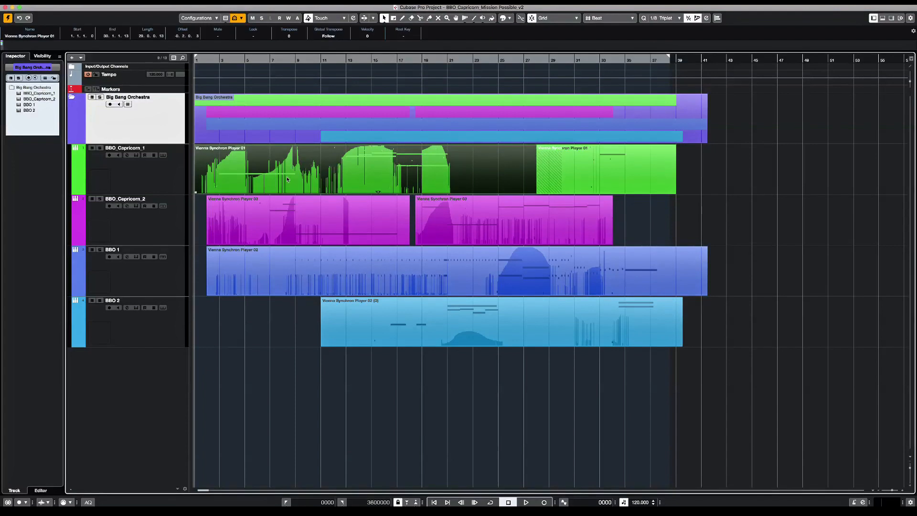
pyautogui.click(182, 177)
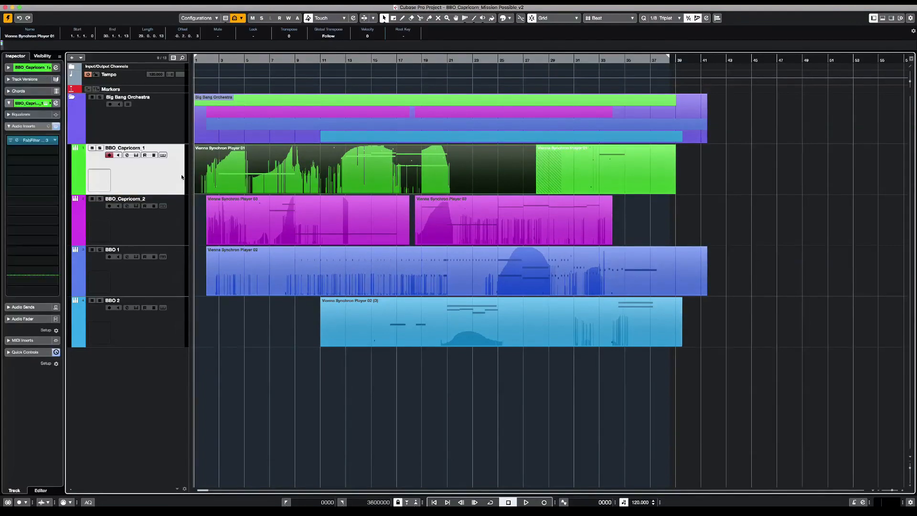
pyautogui.doubleClick(182, 178)
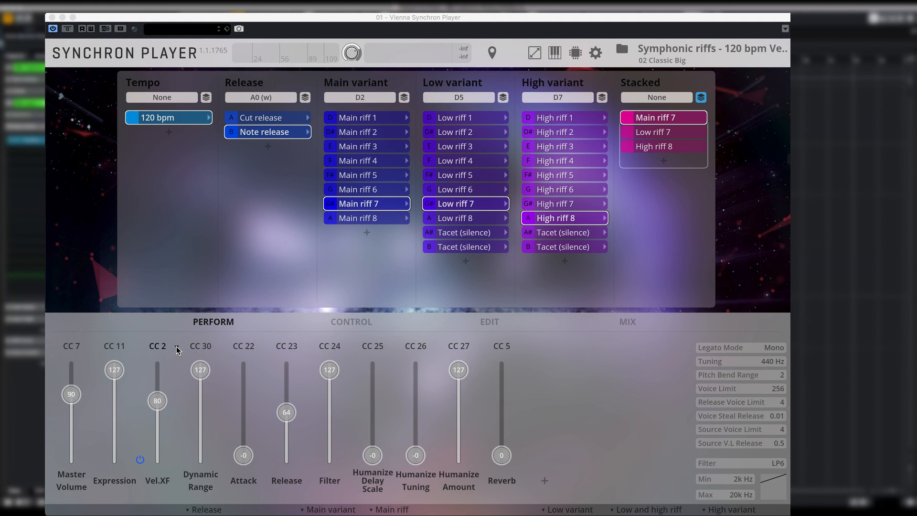
# Assign MIDI controller CC 2 to the Vel.XF fader in the performance controls
pyautogui.click(177, 347)
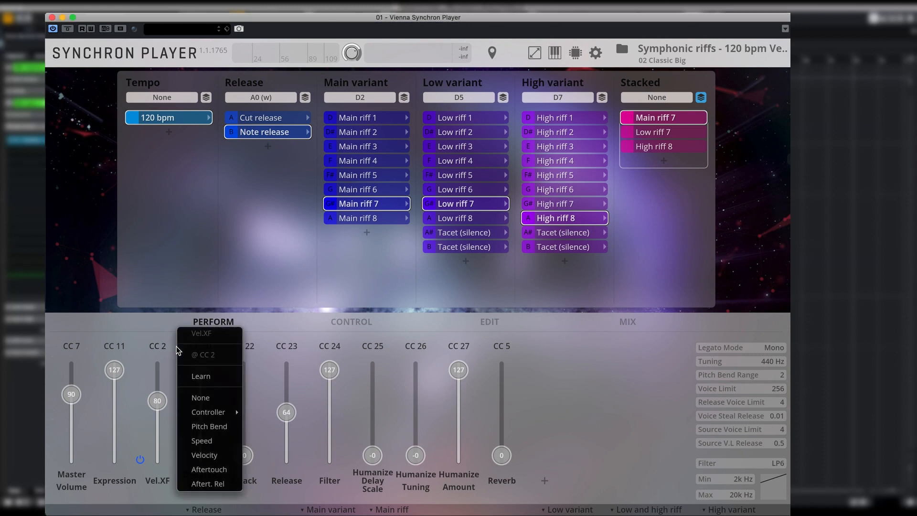
pyautogui.moveTo(208, 412)
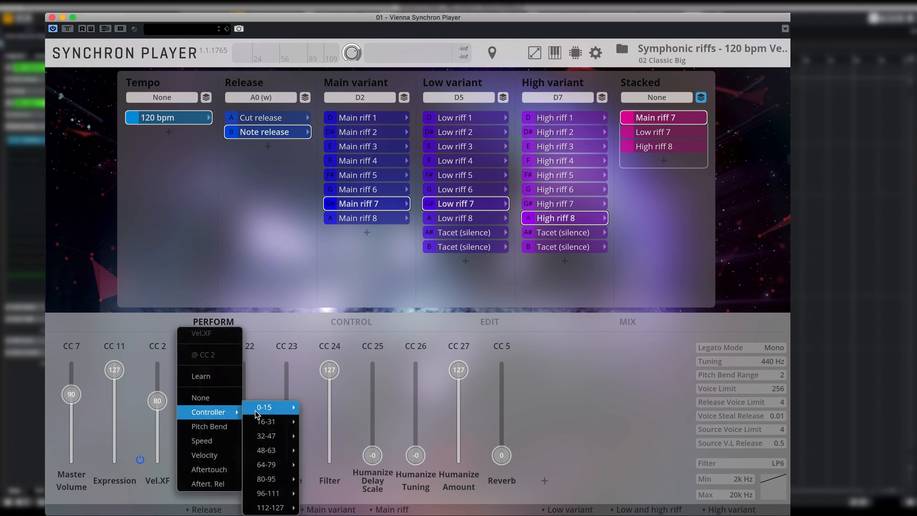
pyautogui.moveTo(264, 409)
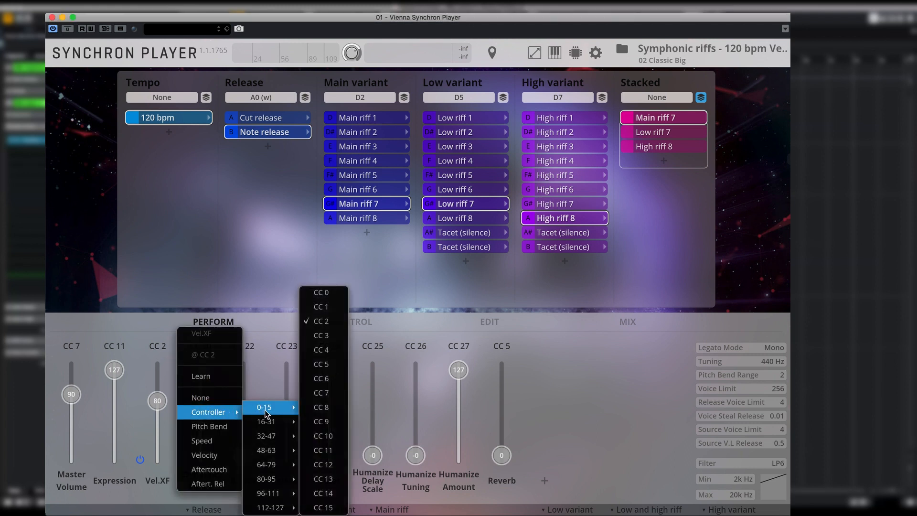
pyautogui.click(328, 322)
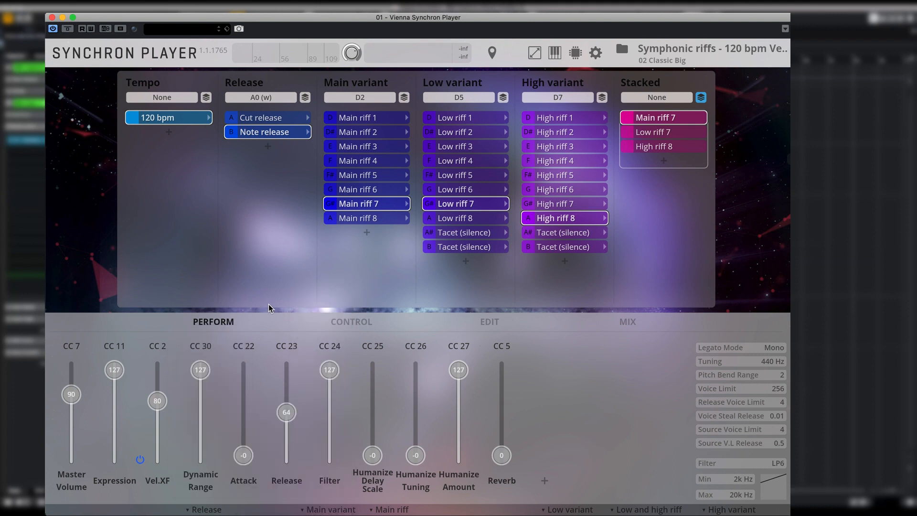
# Review the player's mixer channels up to Distortion and Delay, and inspect the Saturator effect's settings
pyautogui.click(622, 327)
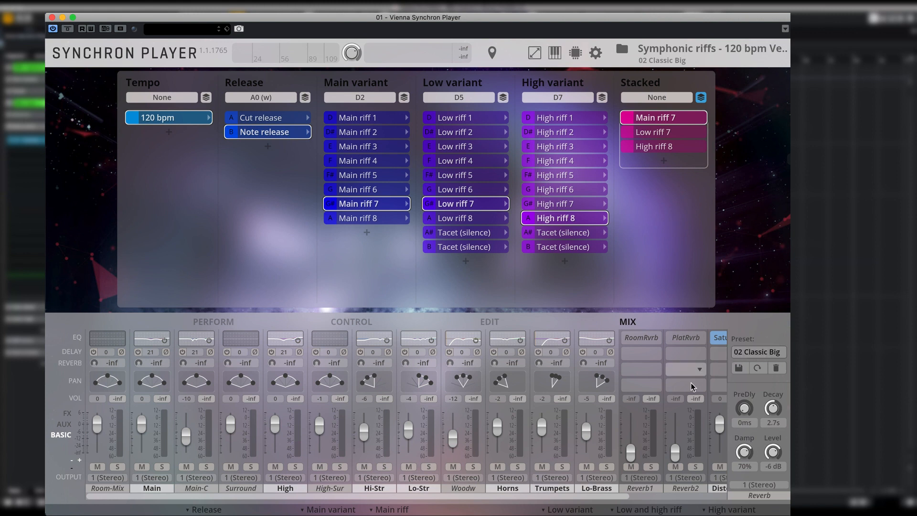
pyautogui.moveTo(615, 497); pyautogui.dragTo(690, 507)
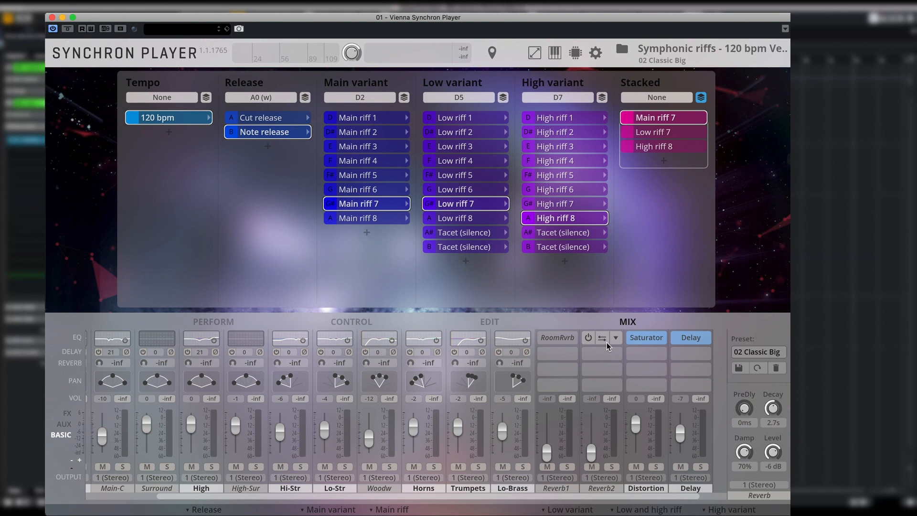
pyautogui.click(649, 340)
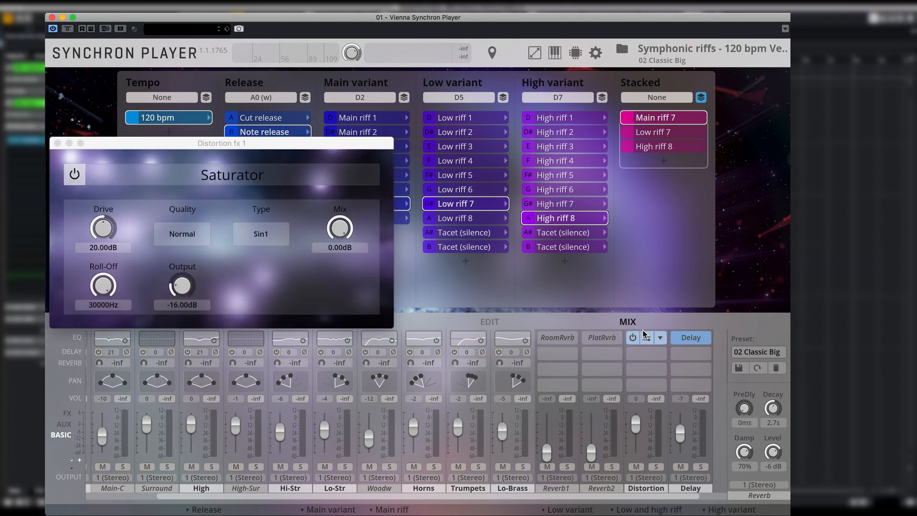
pyautogui.click(56, 144)
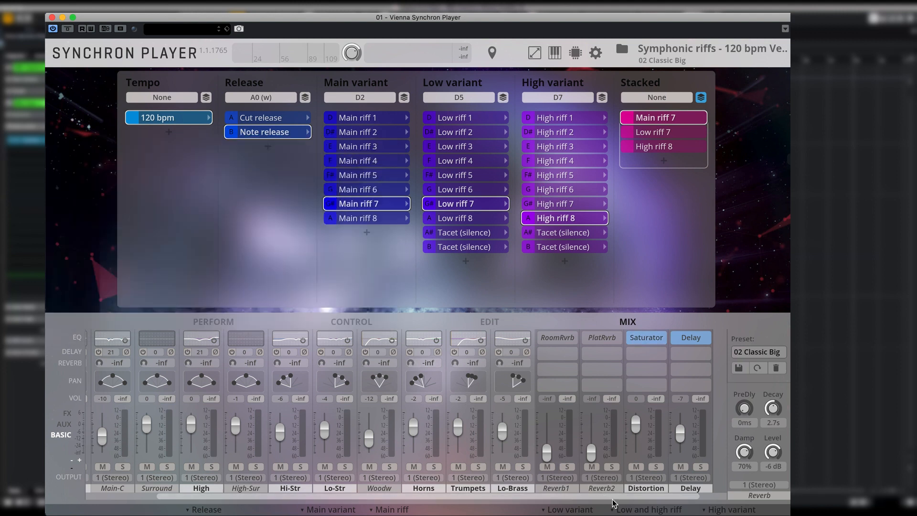
pyautogui.moveTo(613, 497); pyautogui.dragTo(555, 497)
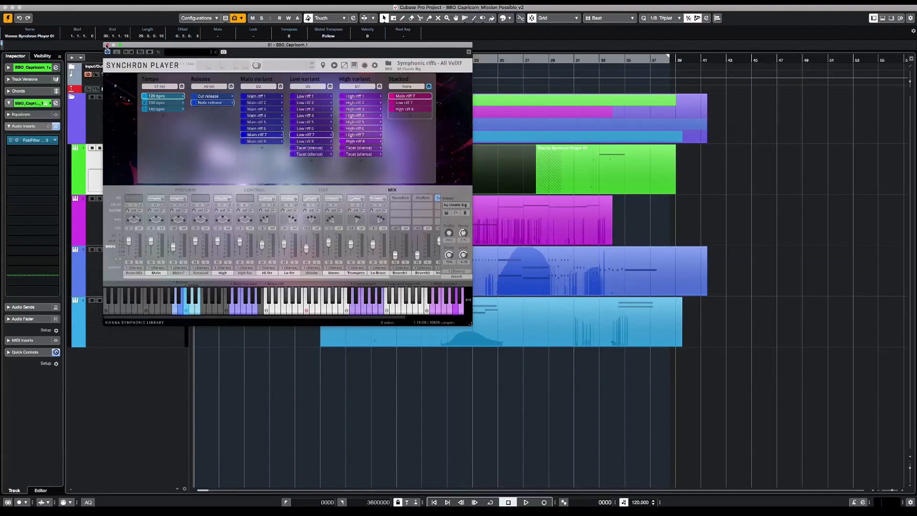
# Close the instrument and open the first BBO_Capricorn_1 part in the Key Editor with the object selection tool, focused on bars 2 to 7
pyautogui.click(106, 45)
pyautogui.doubleClick(307, 160)
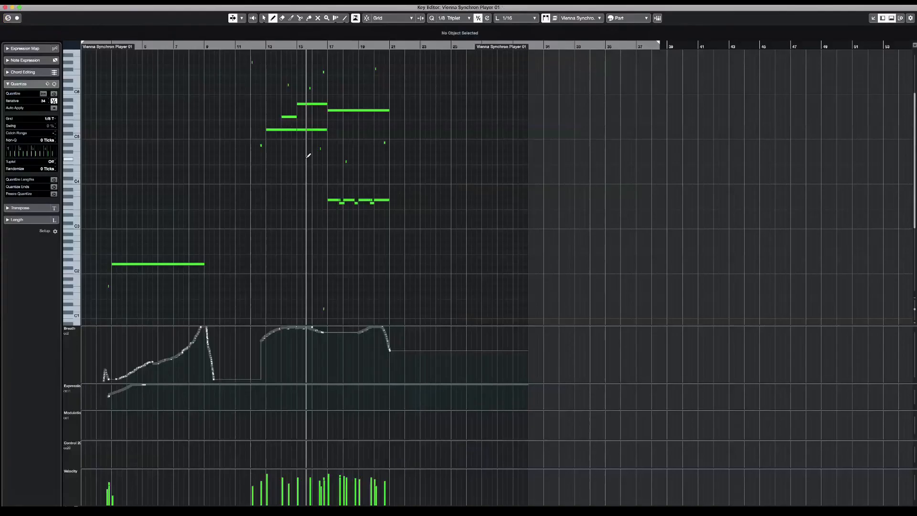
pyautogui.rightClick(227, 200)
pyautogui.click(217, 201)
pyautogui.click(143, 46)
pyautogui.press('h')
pyautogui.press('h')
pyautogui.press('h')
pyautogui.press('h')
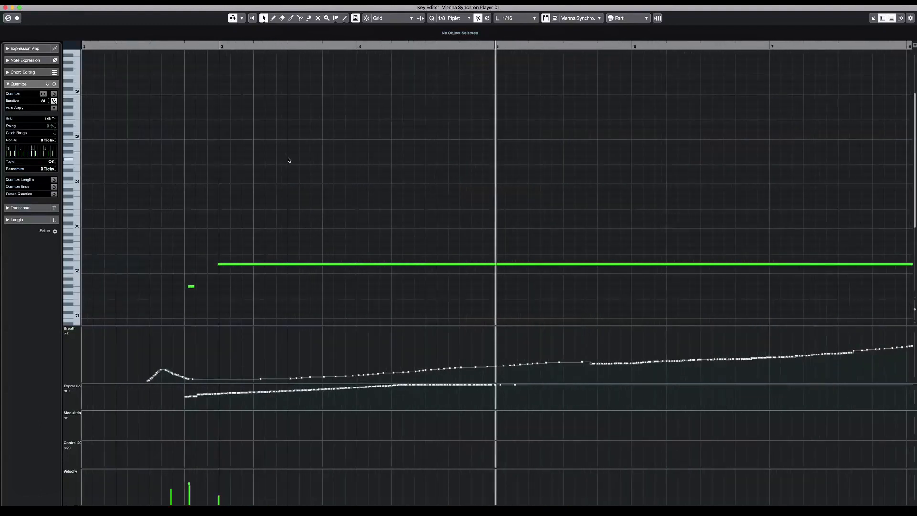
# Select the long sustained note starting at bar 3 and quantize it to the 1/8 triplet grid
pyautogui.moveTo(199, 231); pyautogui.dragTo(248, 285)
pyautogui.press('q')
pyautogui.press('q')
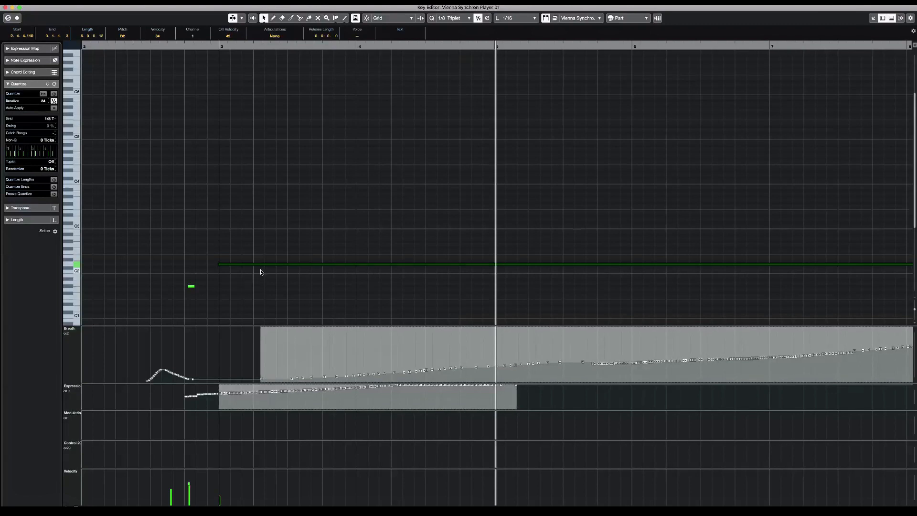
# Examine the short keyswitch notes below the long note, its full length and its breath and expression curves
pyautogui.scroll(-5, 260, 270)
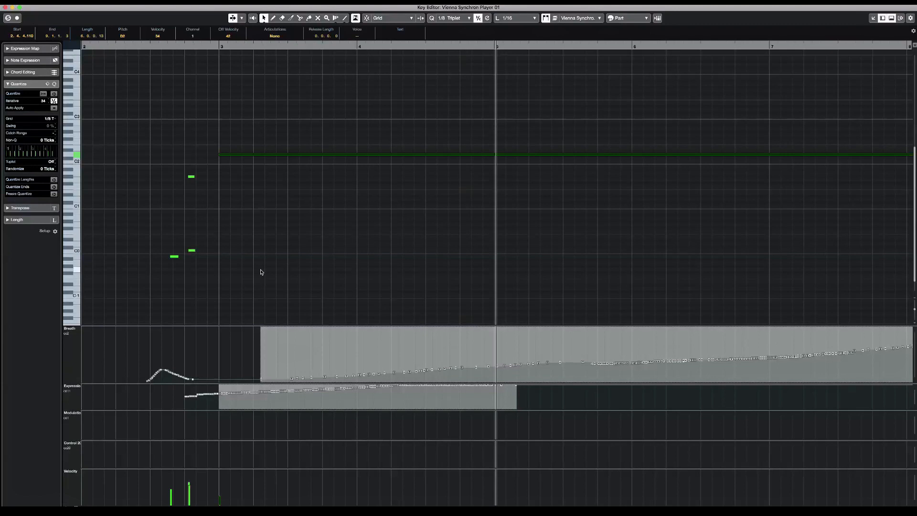
pyautogui.scroll(-5, 261, 272)
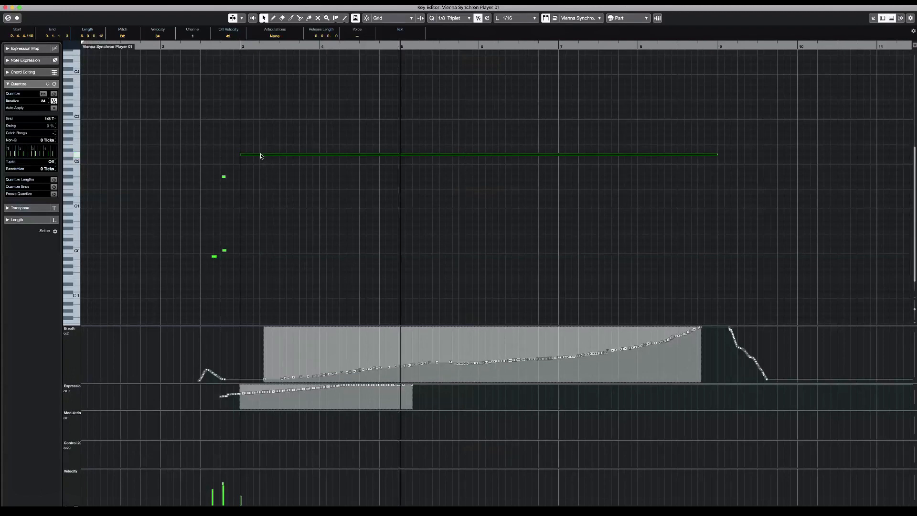
pyautogui.moveTo(240, 144); pyautogui.dragTo(250, 174)
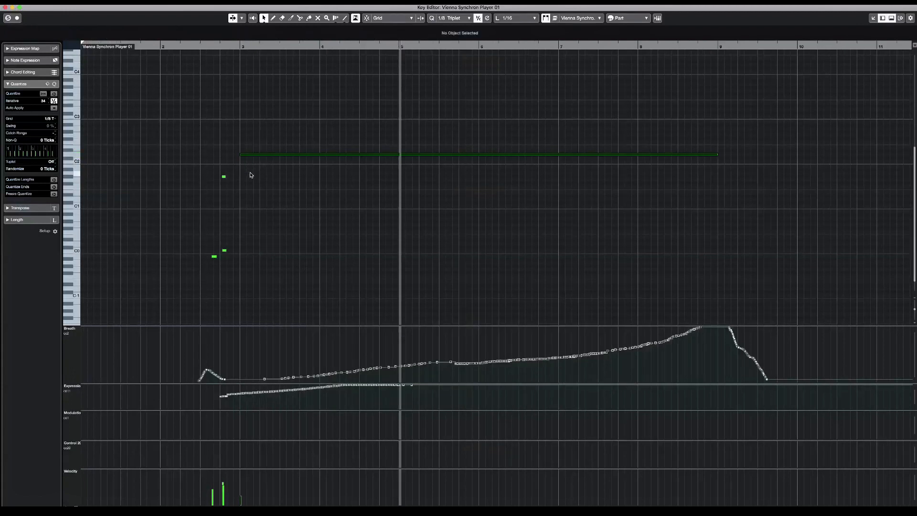
pyautogui.scroll(5, 734, 167)
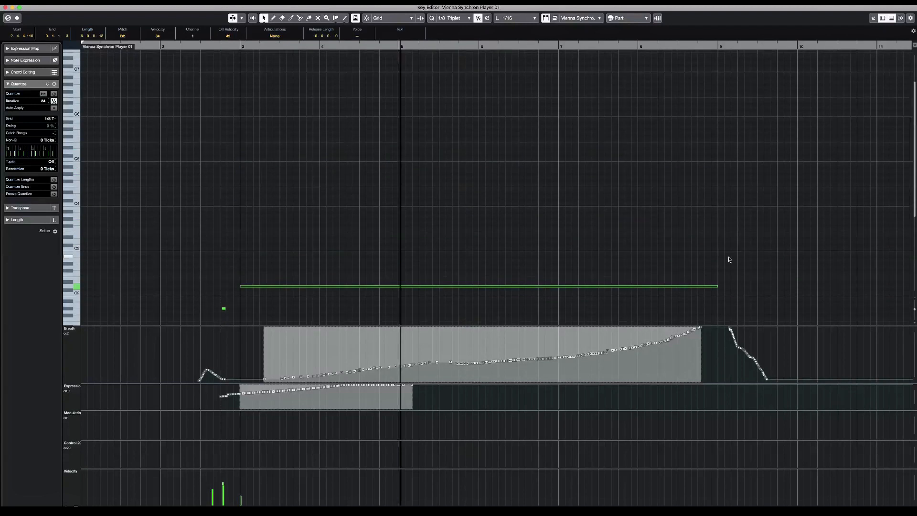
pyautogui.hscroll(5, 719, 283)
pyautogui.scroll(3, 720, 283)
pyautogui.hscroll(-5, 720, 282)
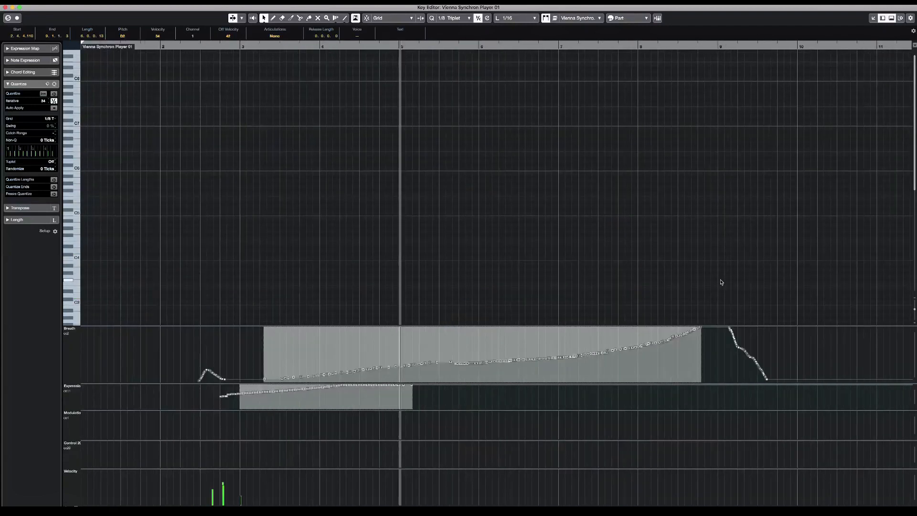
pyautogui.scroll(-6, 721, 283)
pyautogui.hscroll(14, 721, 282)
pyautogui.scroll(6, 720, 282)
pyautogui.scroll(-3, 721, 282)
pyautogui.hscroll(3, 721, 282)
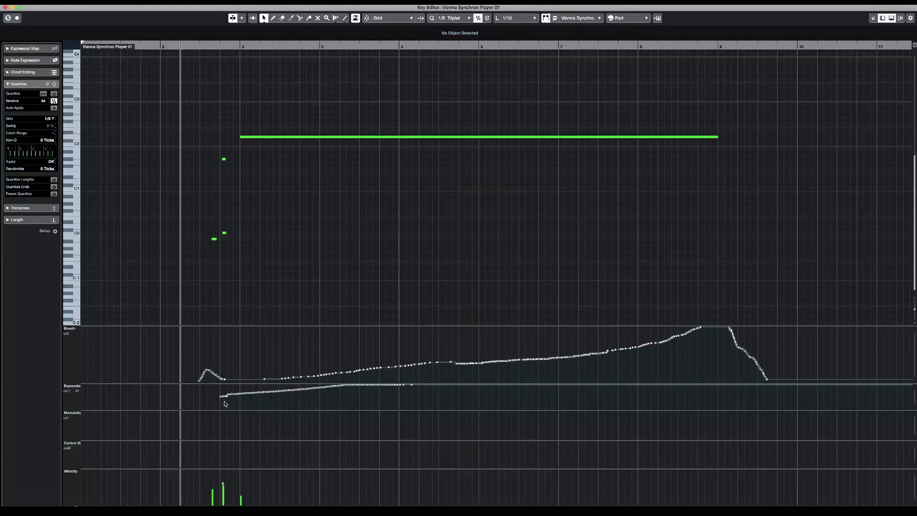
# Place the playback position shortly after bar 2, ahead of the first keyswitch notes
pyautogui.click(161, 47)
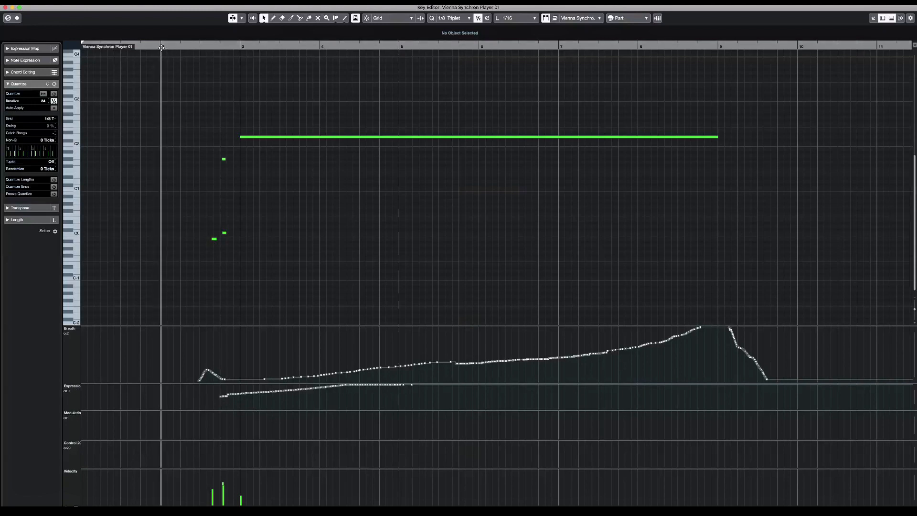
pyautogui.click(197, 46)
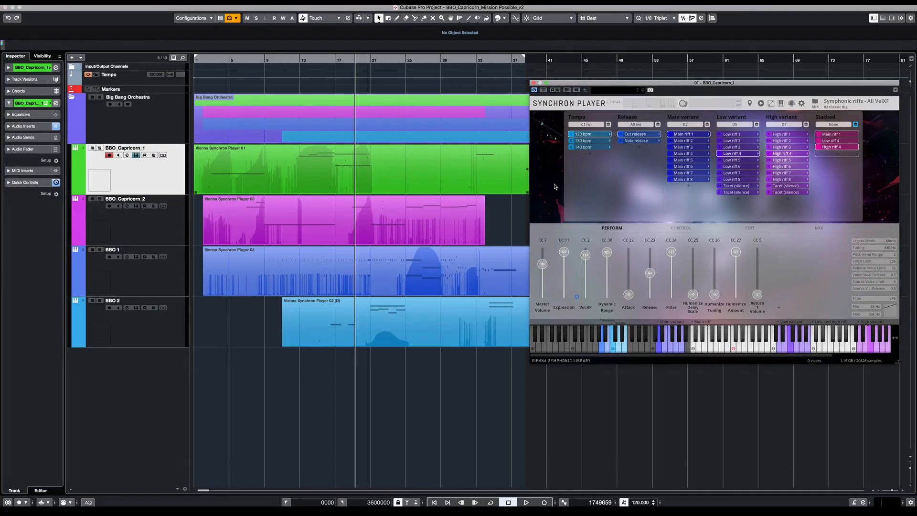
# Move the Synchron Player window slightly lower and open the BBO_Capricorn_1 part in the Key Editor beside it
pyautogui.moveTo(670, 90); pyautogui.dragTo(673, 110)
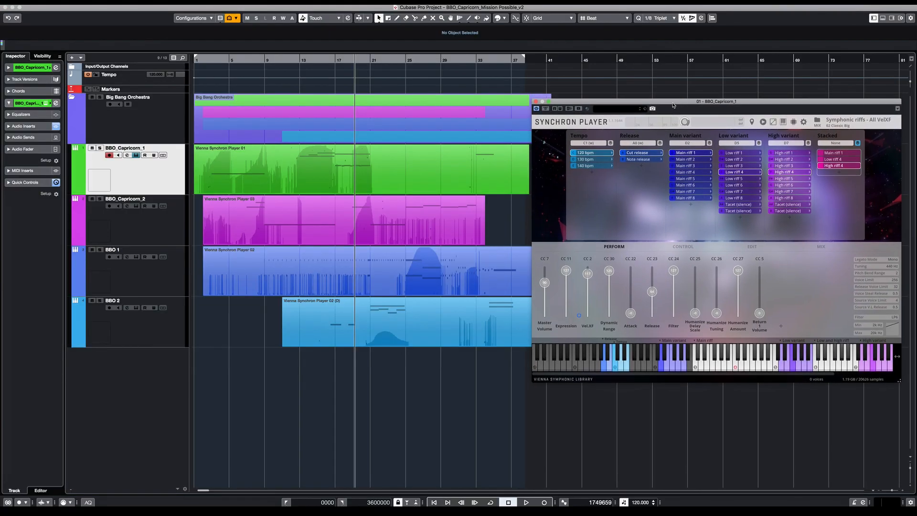
pyautogui.click(289, 161)
pyautogui.doubleClick(288, 161)
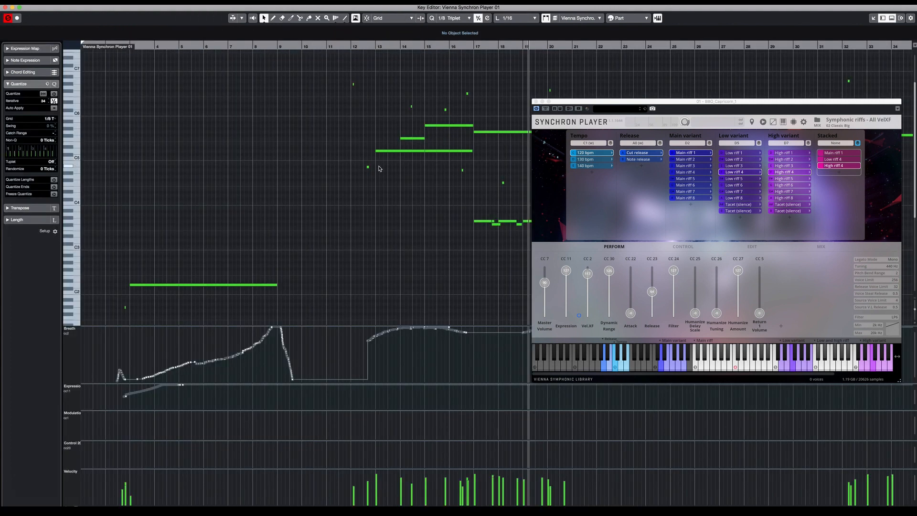
# Select the high sustained notes between bars 13 and 20 to inspect them
pyautogui.scroll(3, 379, 168)
pyautogui.hscroll(5, 378, 169)
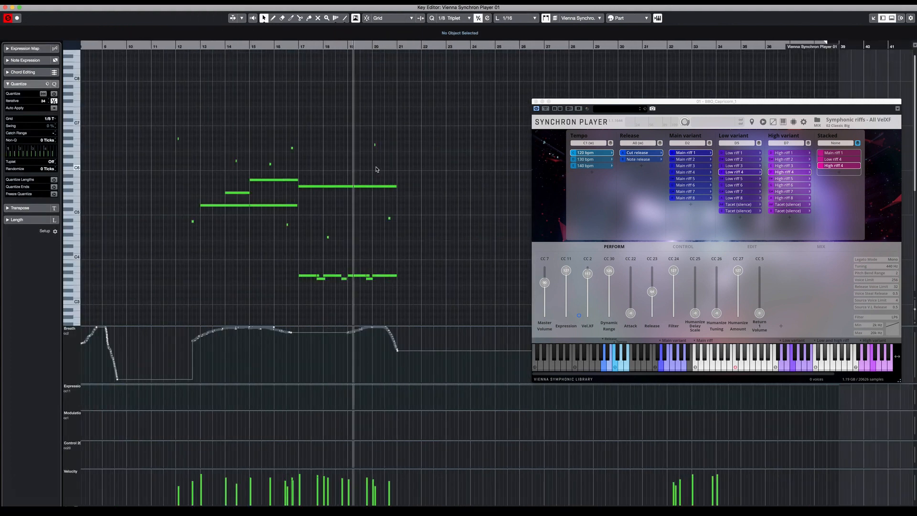
pyautogui.scroll(-6, 376, 169)
pyautogui.scroll(3, 376, 169)
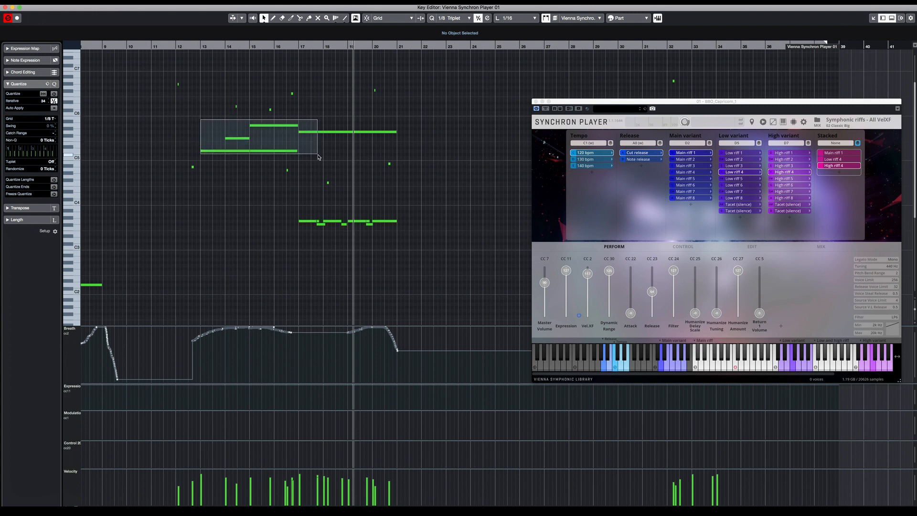
pyautogui.moveTo(318, 157); pyautogui.dragTo(317, 158)
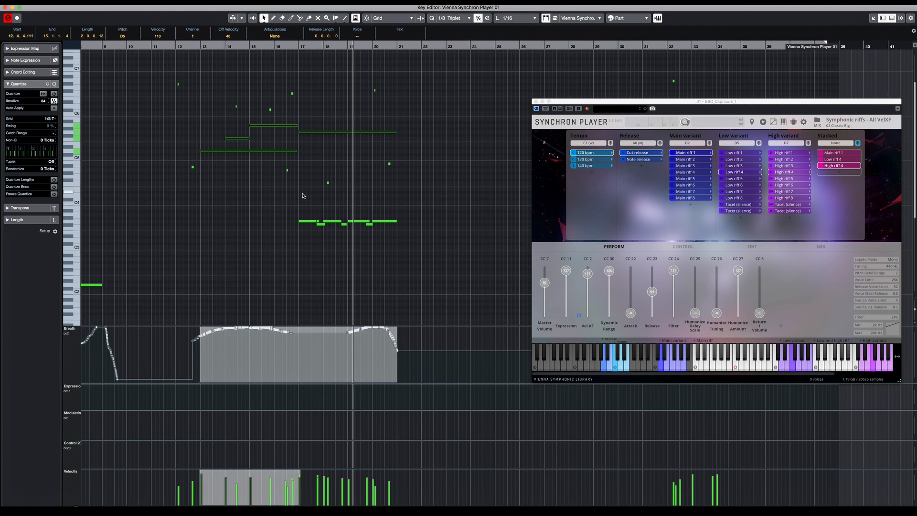
# Clear the note selection and play the passage from bar 12
pyautogui.click(178, 47)
pyautogui.click(172, 122)
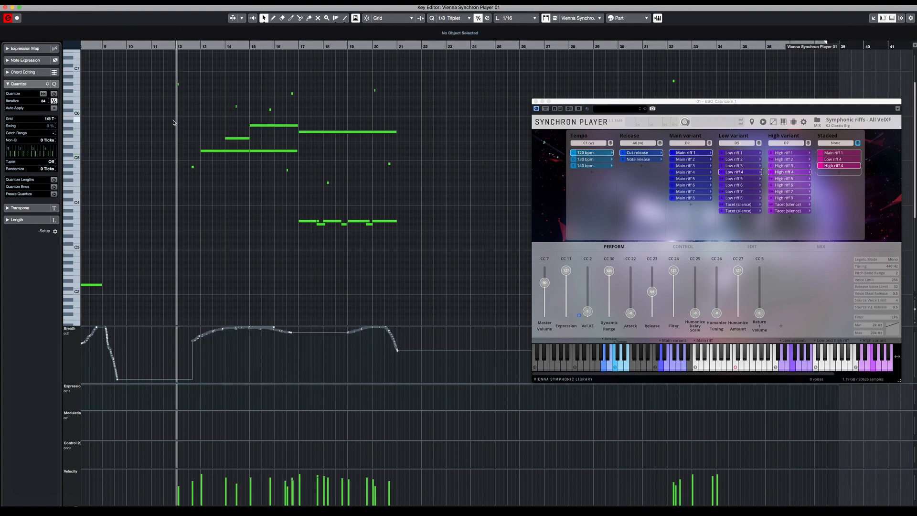
pyautogui.press('space')
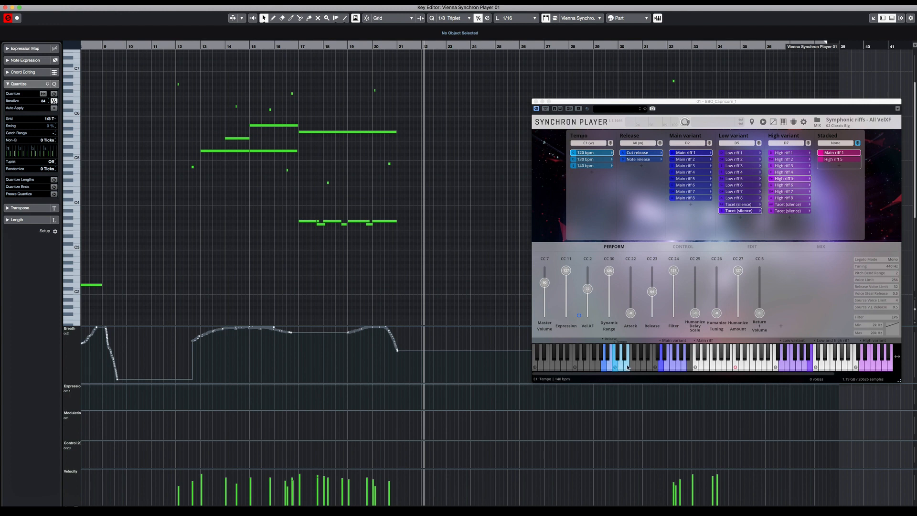
# Switch the BBO_Capricorn_1 player's release articulation to Note release using its keyswitch
pyautogui.click(612, 367)
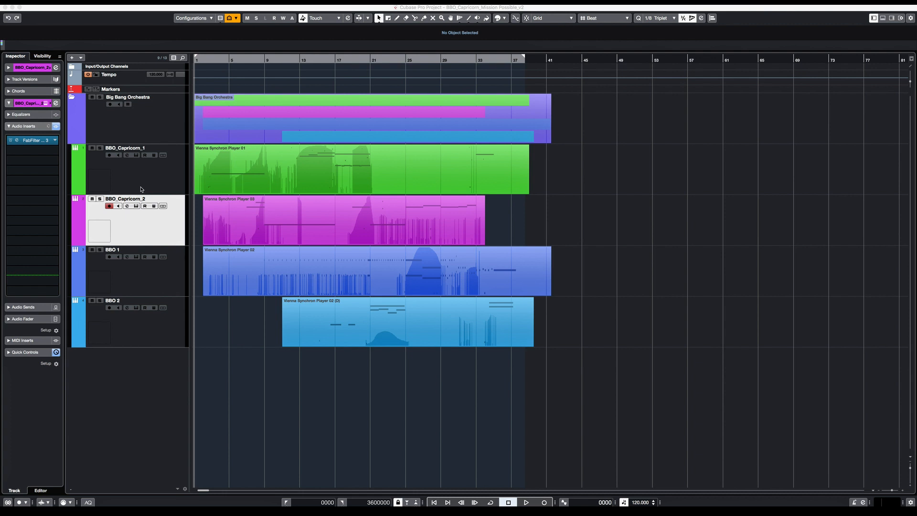
pyautogui.click(142, 188)
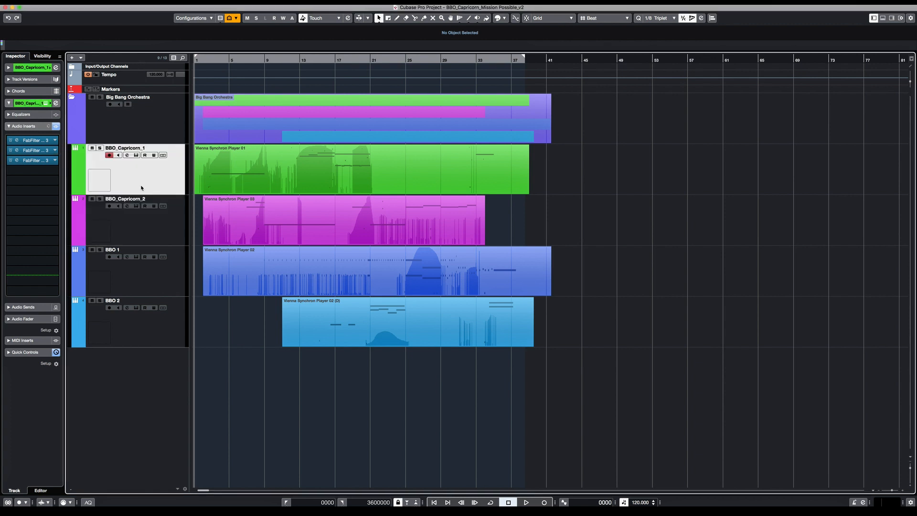
# Select the BBO_Capricorn_2 track and open its Synchron Player instrument
pyautogui.click(169, 225)
pyautogui.press('e')
# Open the MIDI parts of all tracks together in the Key Editor and place the playback position at about bar 2
pyautogui.click(243, 242)
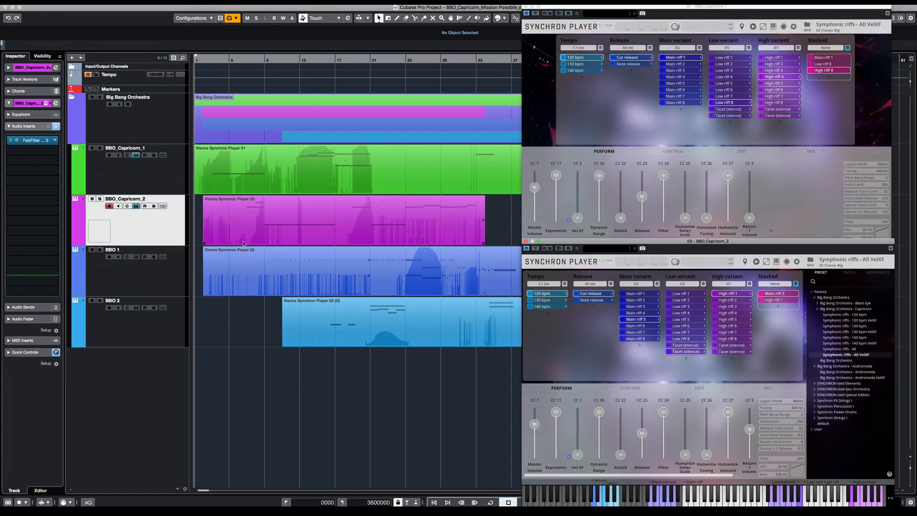
pyautogui.press('super+a')
pyautogui.press('Return')
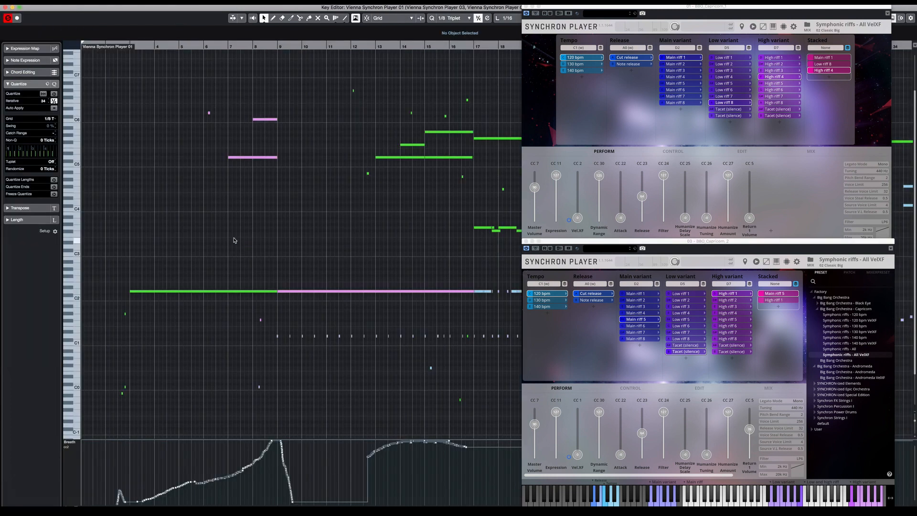
pyautogui.scroll(2, 226, 217)
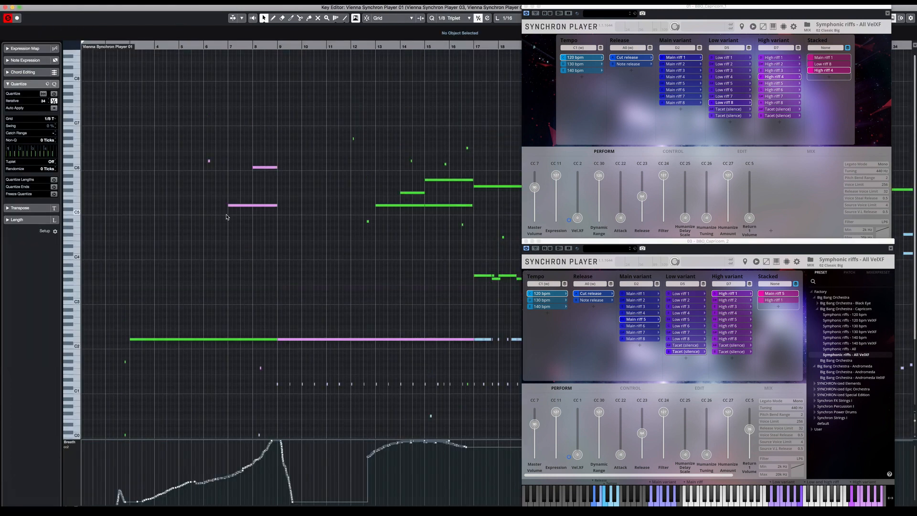
pyautogui.moveTo(124, 48); pyautogui.dragTo(104, 51)
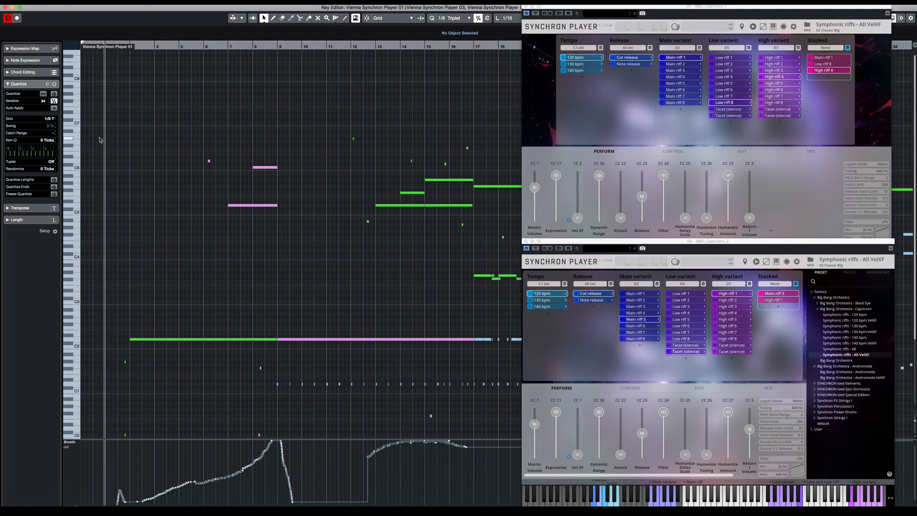